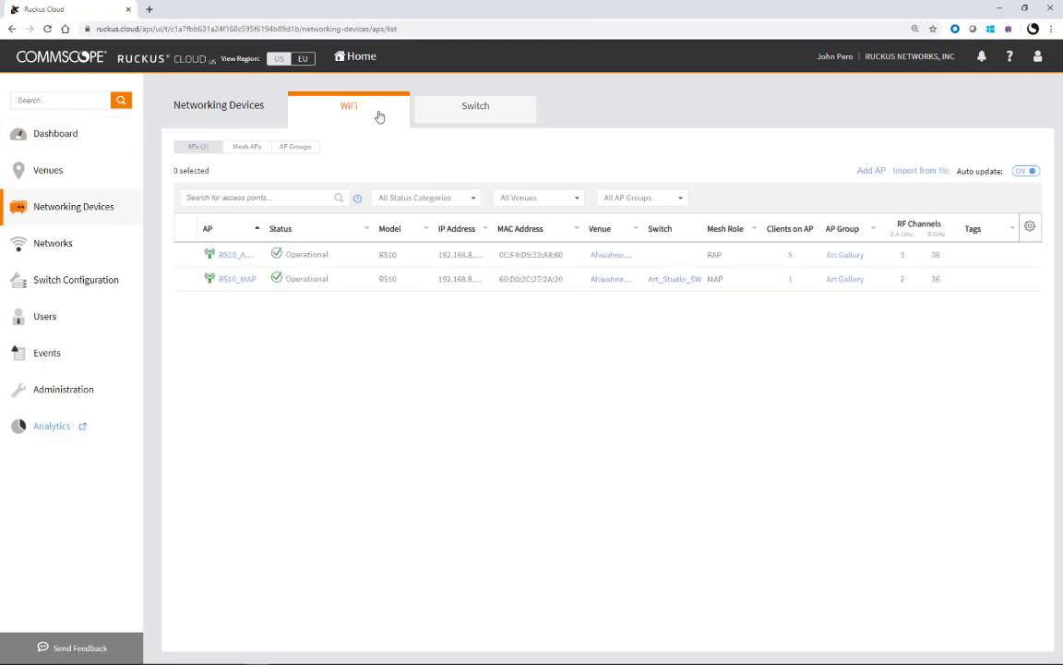
Step: Start adding a Wi-Fi AP from the dashboard, assign it to the Foundry venue and name it H510_Foundry
left_click(63, 133)
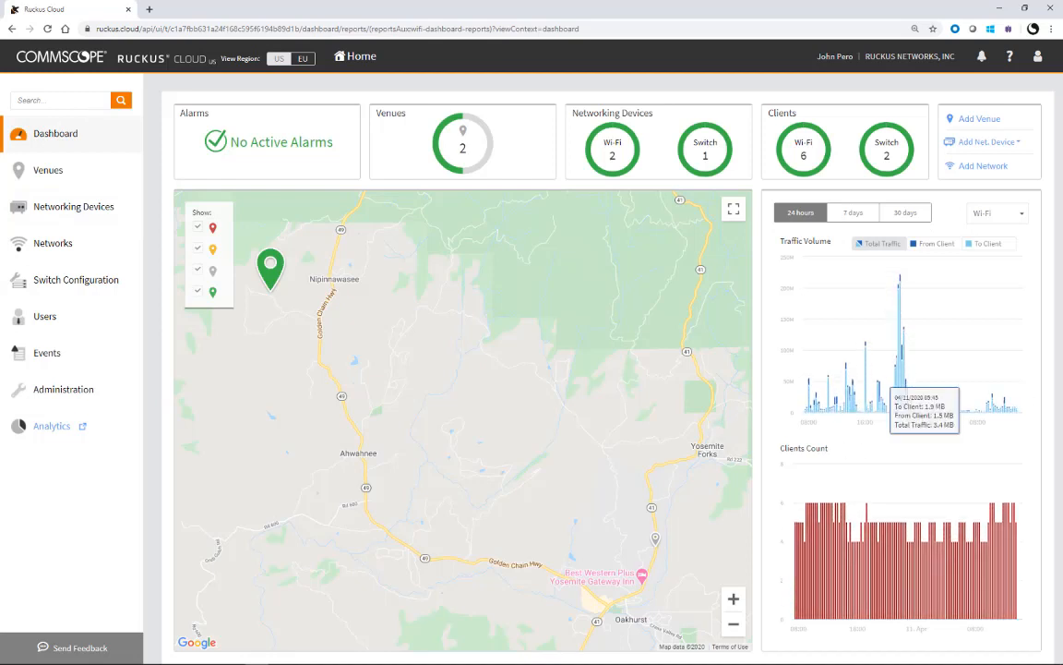
left_click(1006, 144)
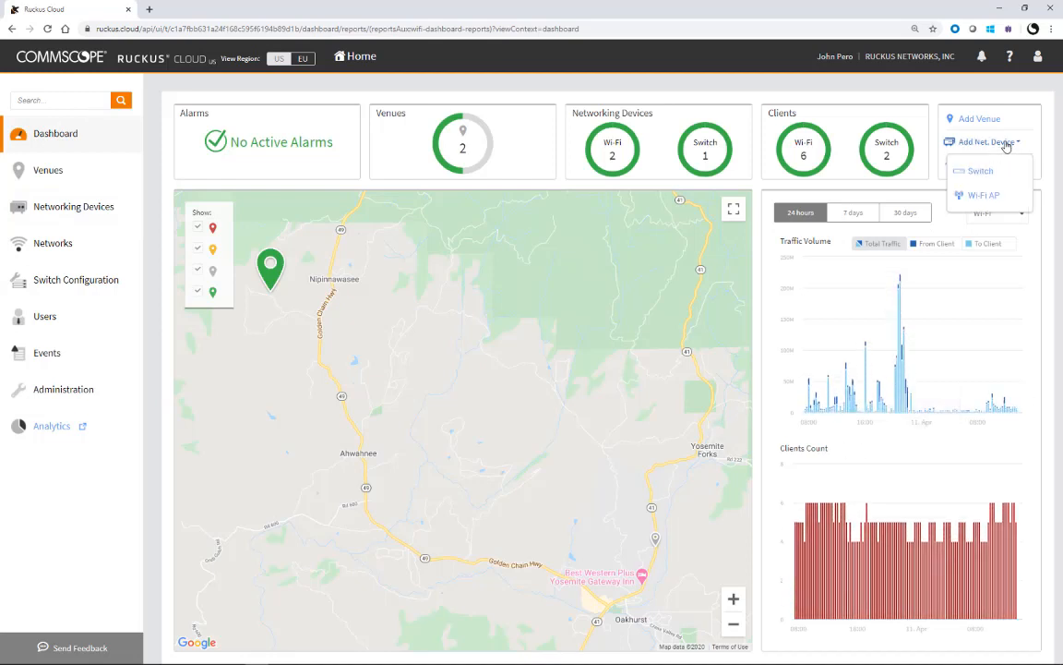
left_click(981, 197)
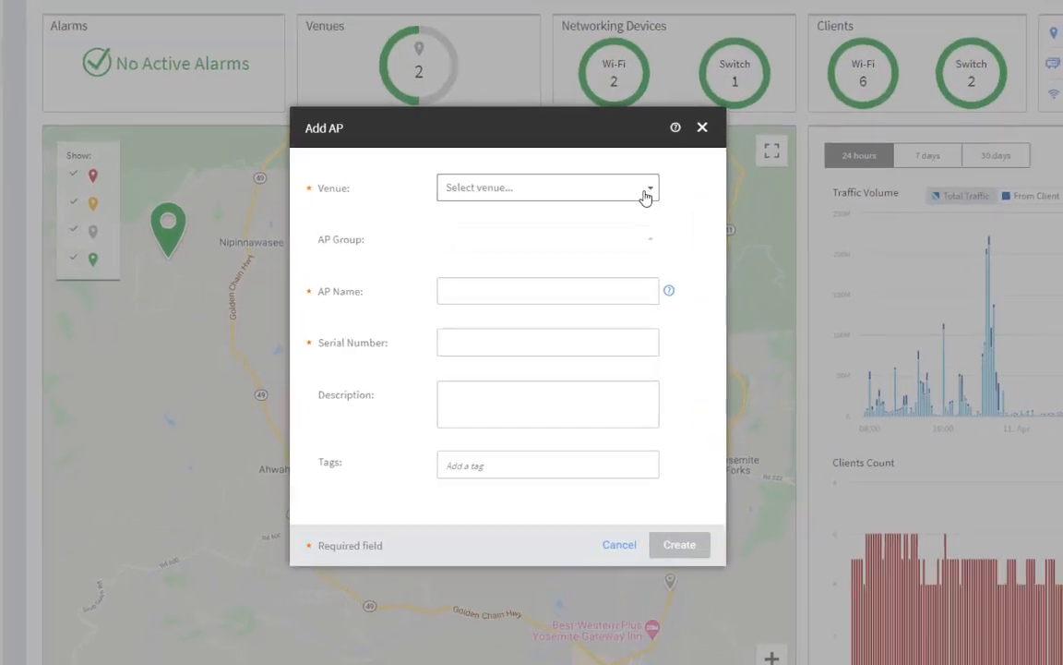
left_click(645, 196)
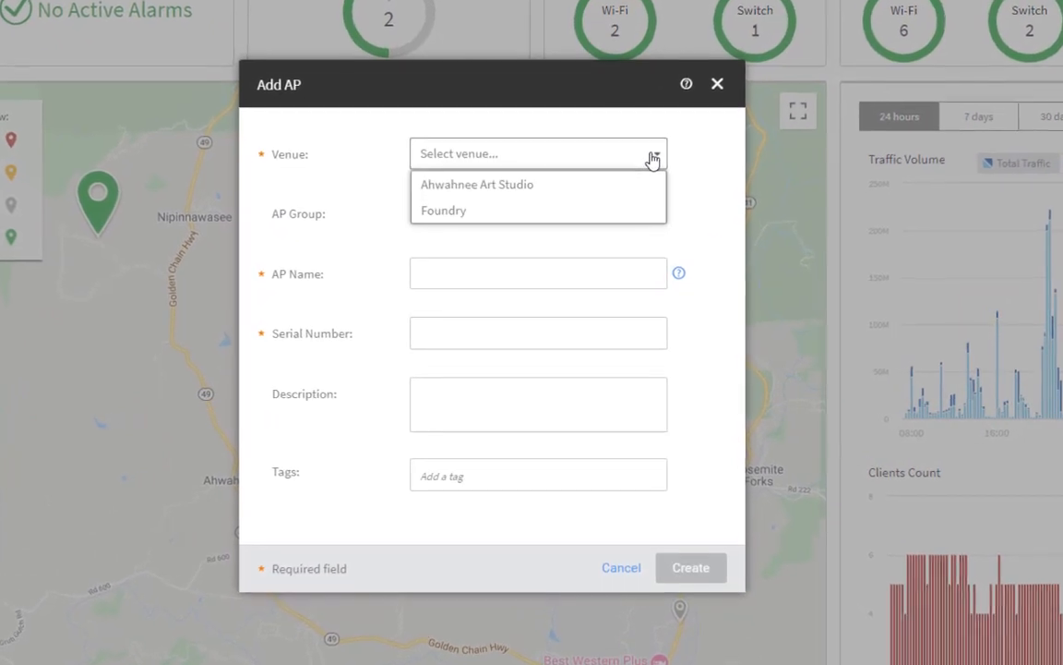
left_click(541, 215)
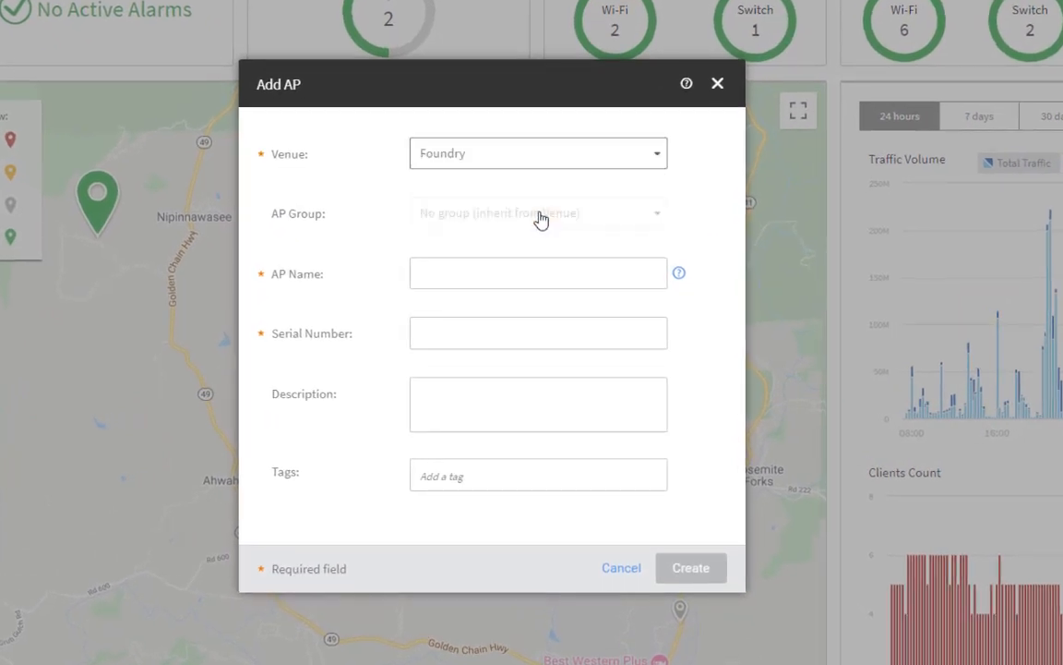
left_click(441, 278)
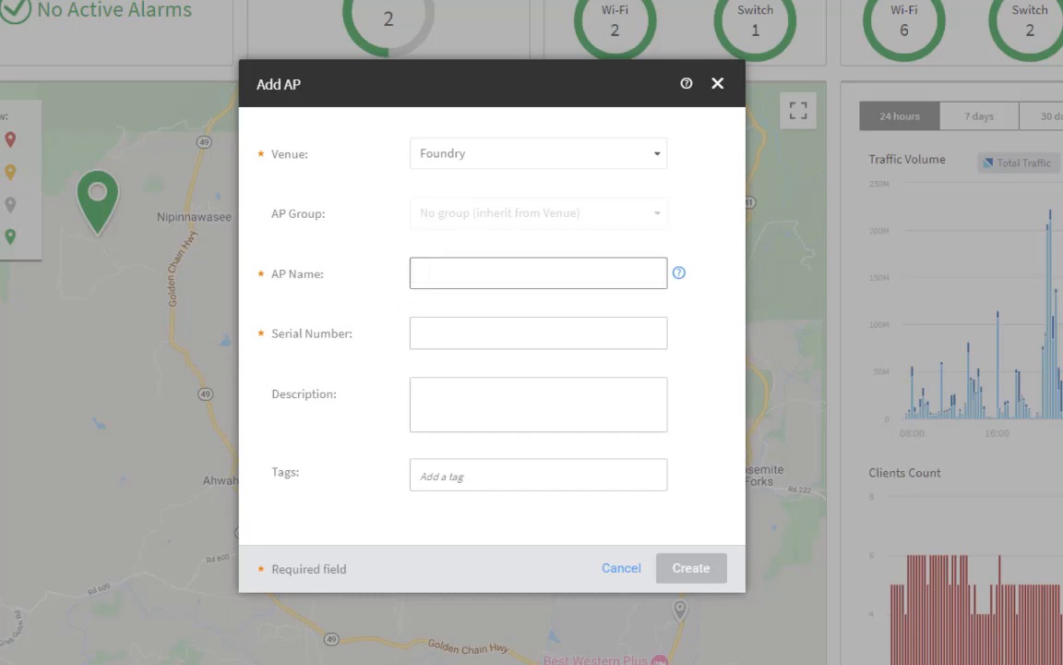
type("H510_Foundry")
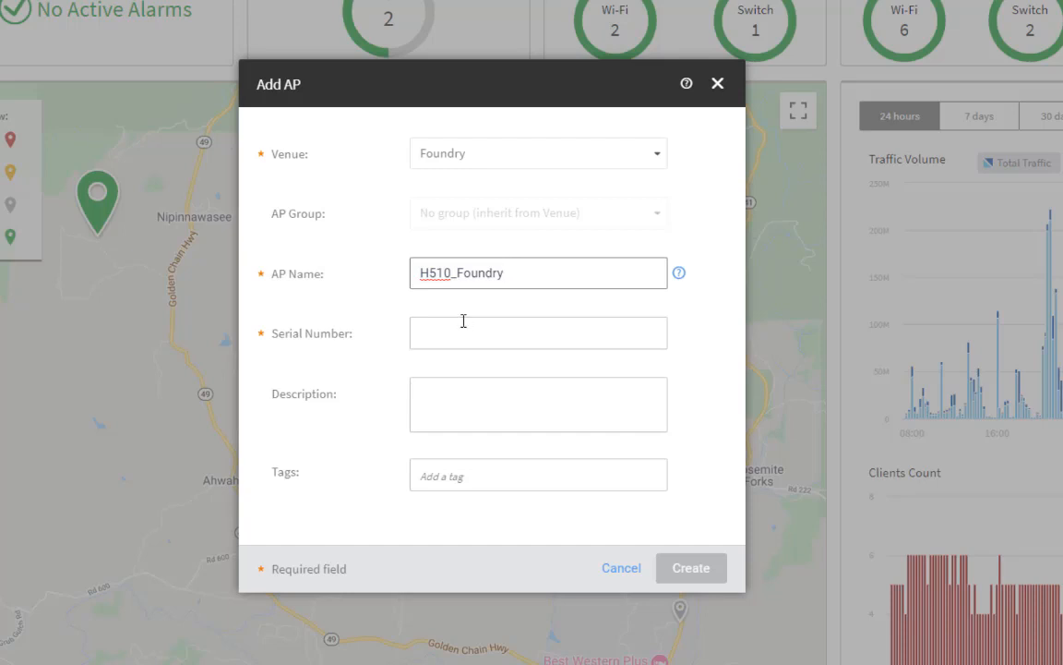
Step: Enter the AP's serial number, set its description to "Foundry H510" and create the AP
left_click(432, 337)
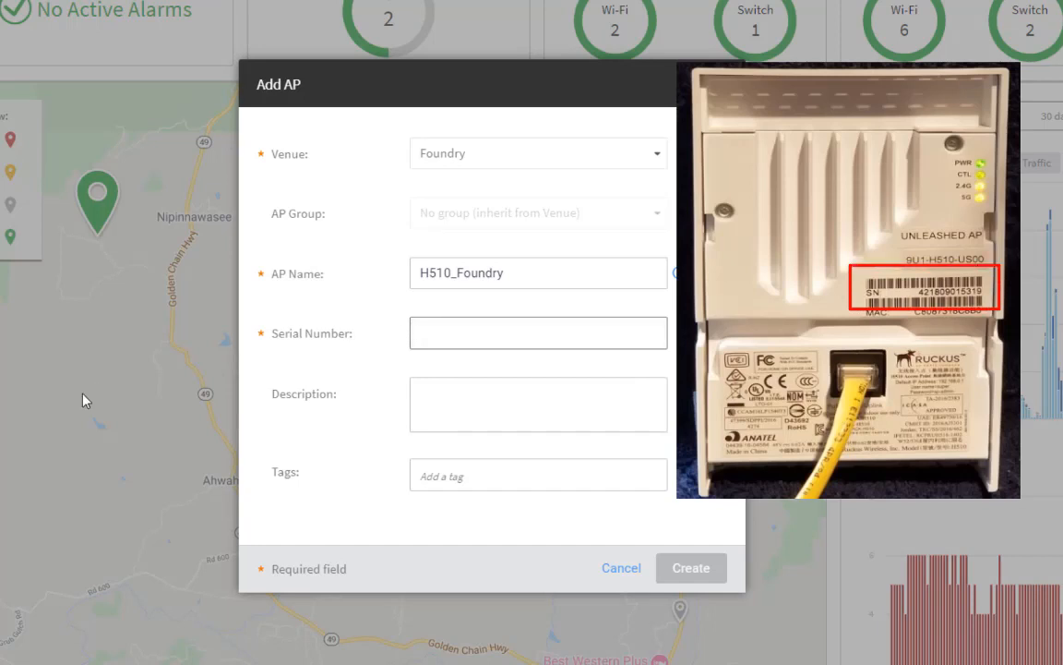
left_click(438, 337)
key("ctrl+v")
left_click(456, 382)
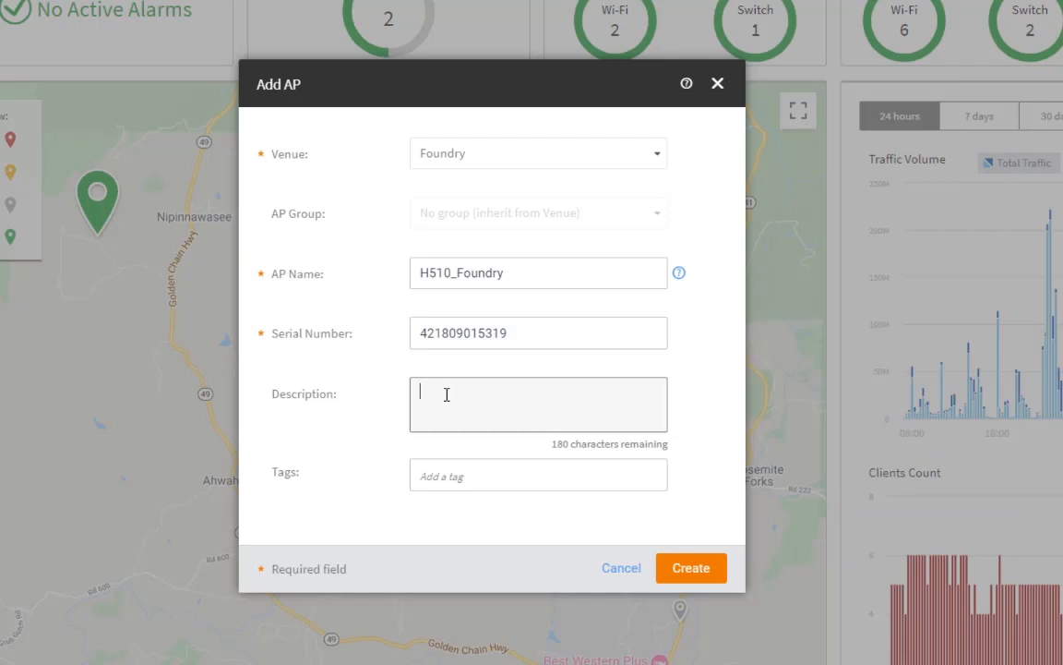
type("Foundry H510")
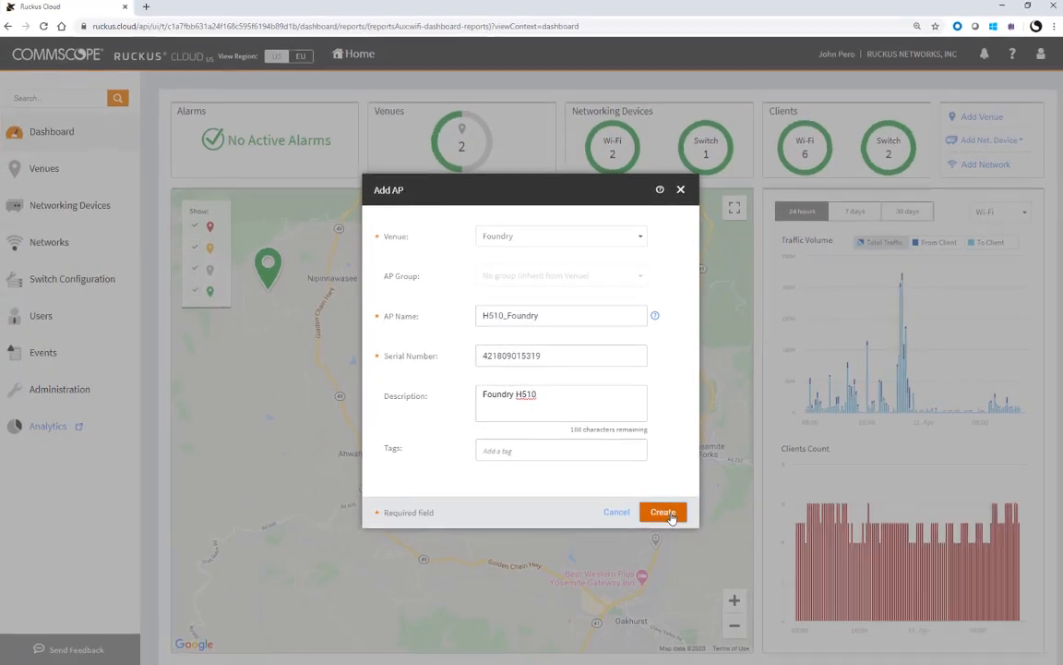
left_click(665, 513)
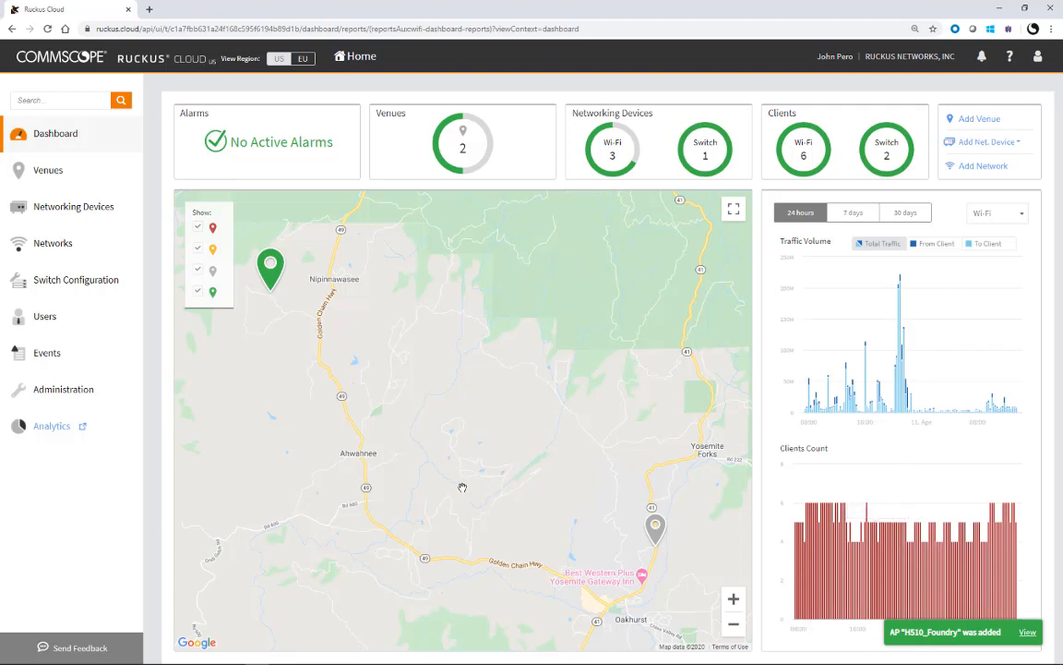
Step: Check the Wi-Fi devices' status on the dashboard, and view the overview of the H510_Foundry AP
left_click(102, 210)
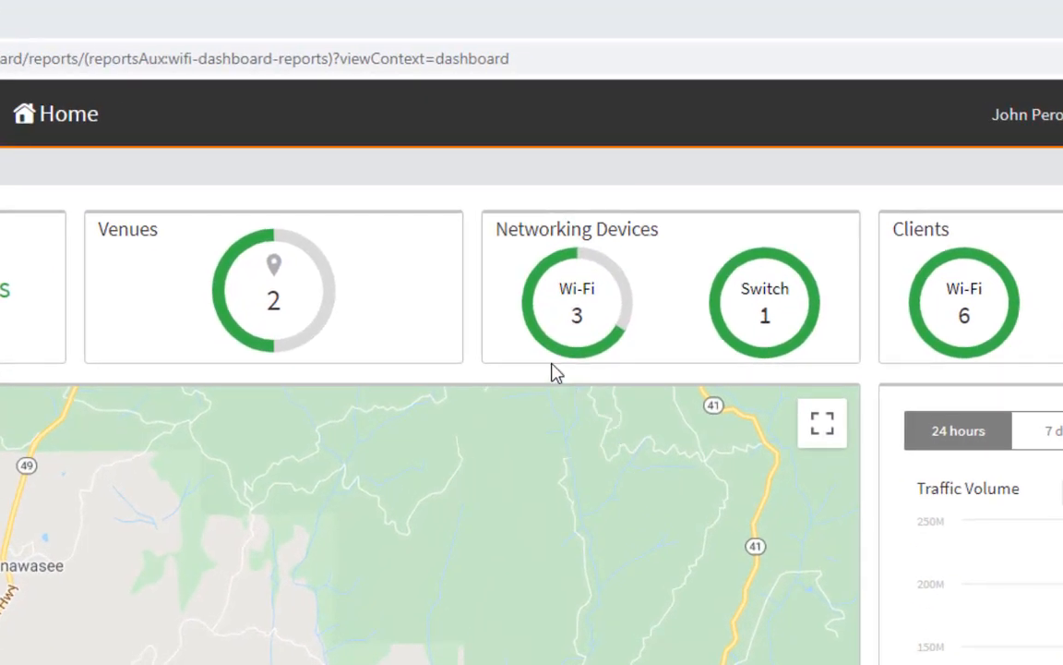
mouse_move(546, 351)
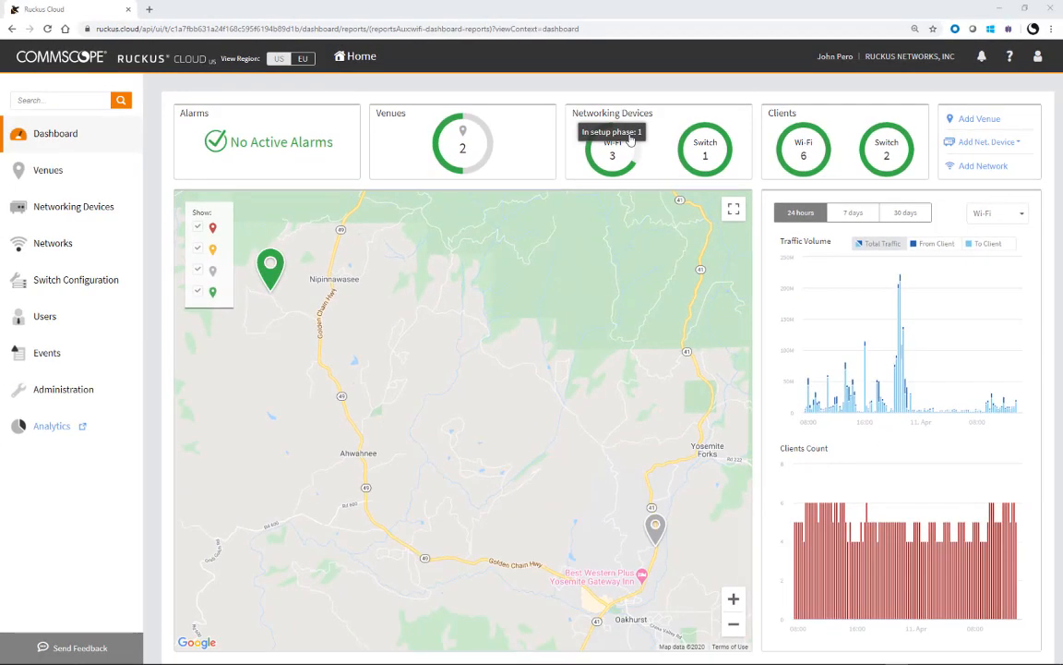
left_click(617, 147)
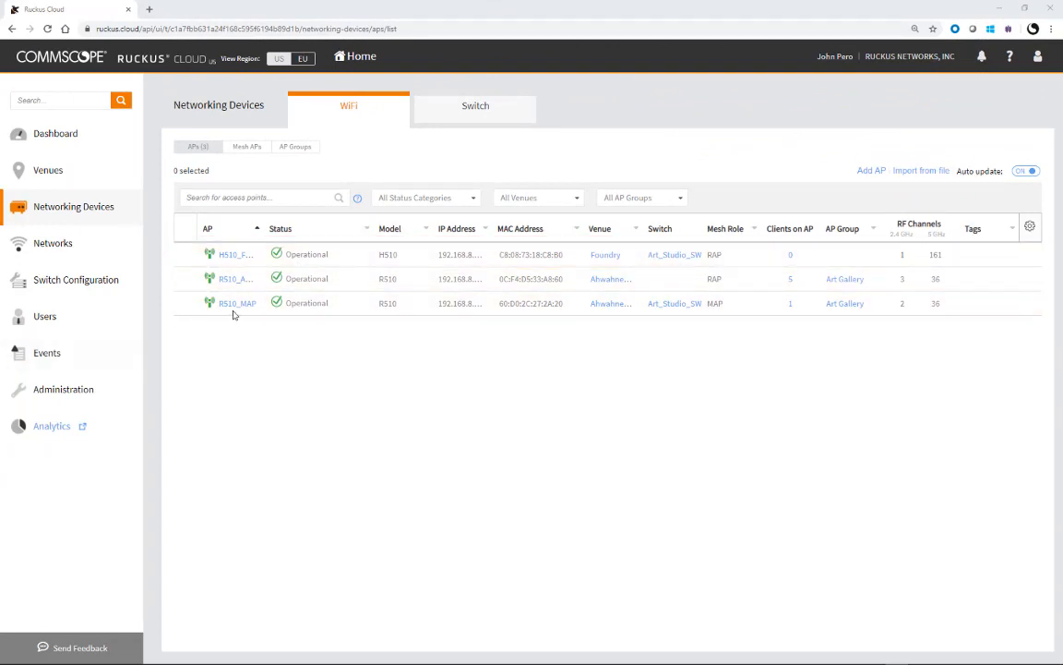
left_click(235, 255)
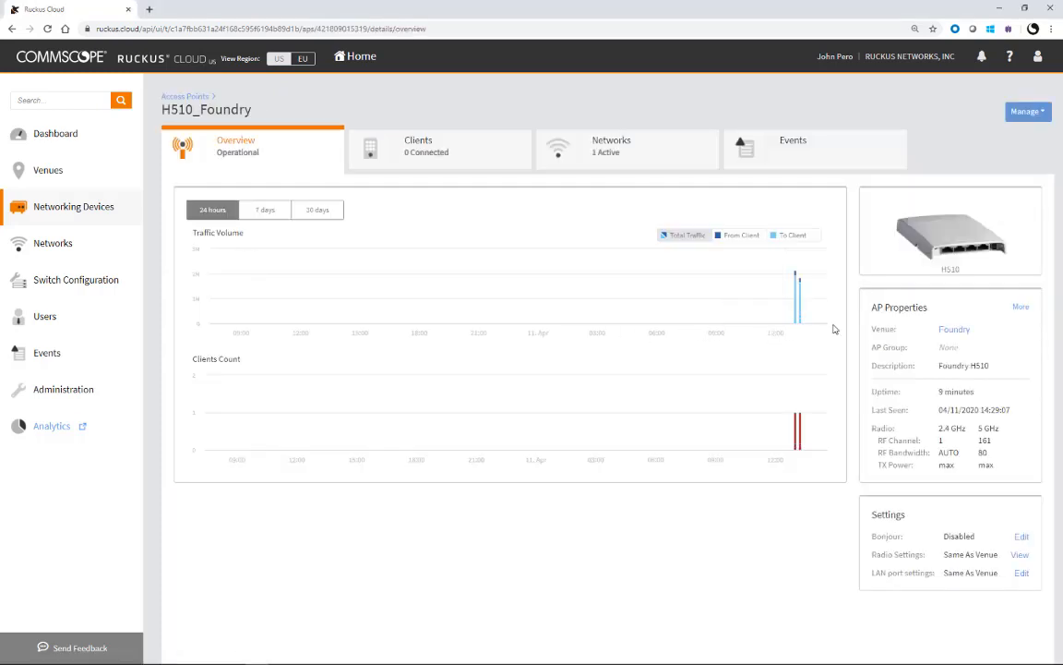
Step: Open the AP's Foundry venue and place the unplaced H510_Foundry AP in the central open area of the floor plan
left_click(954, 330)
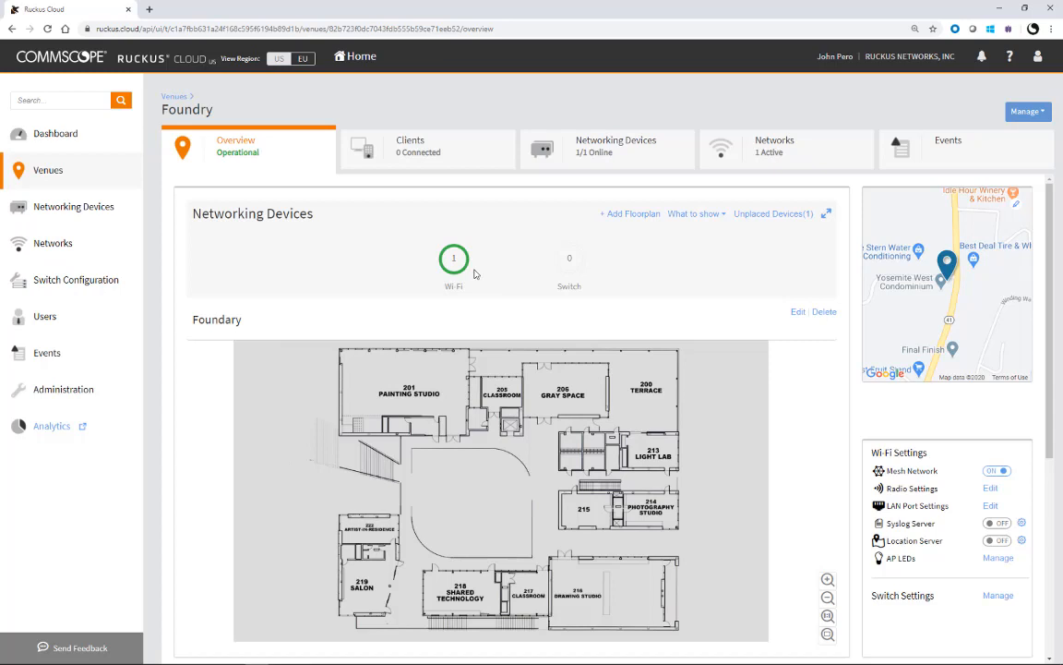
left_click(757, 216)
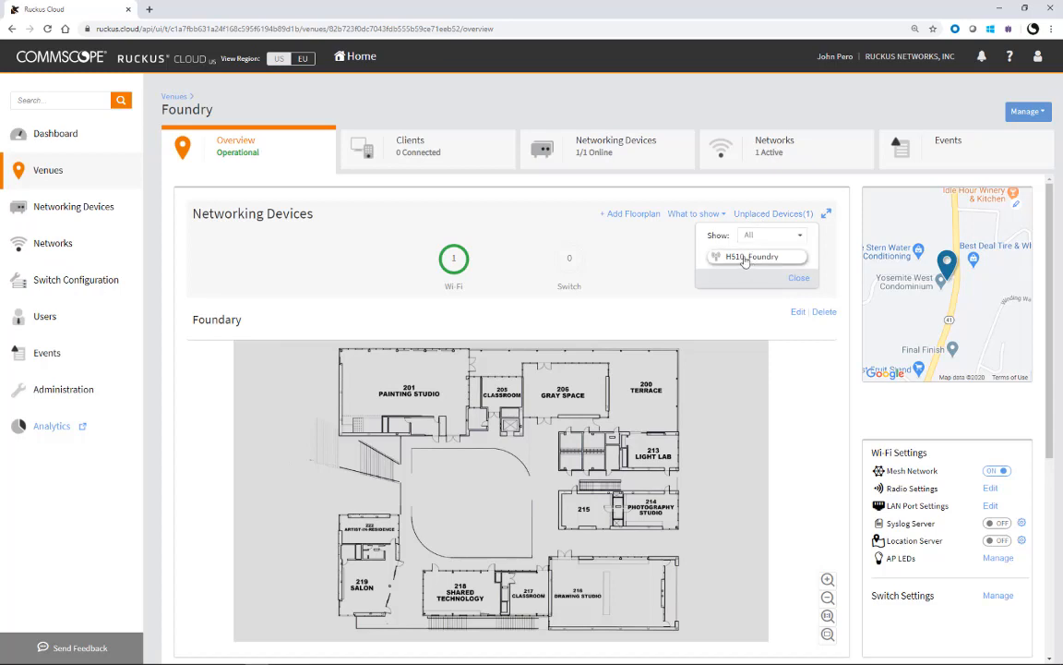
left_click_drag(746, 262, 496, 472)
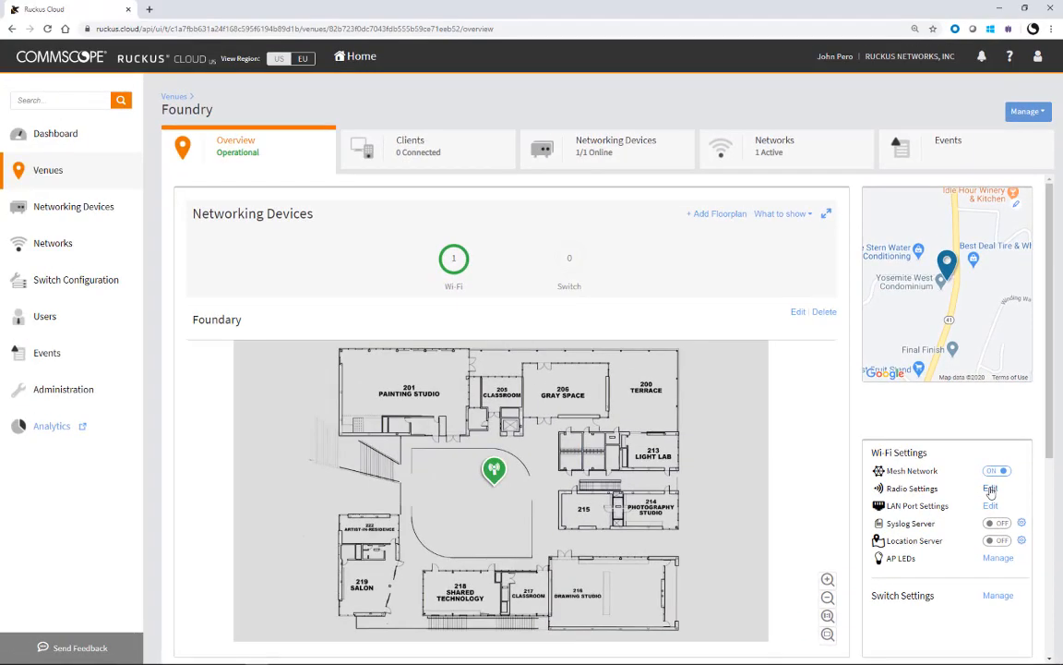
Step: Examine the Foundry venue's 2.4 GHz radio options for channel selection method, bandwidth, Tx power and individual channels
left_click(916, 308)
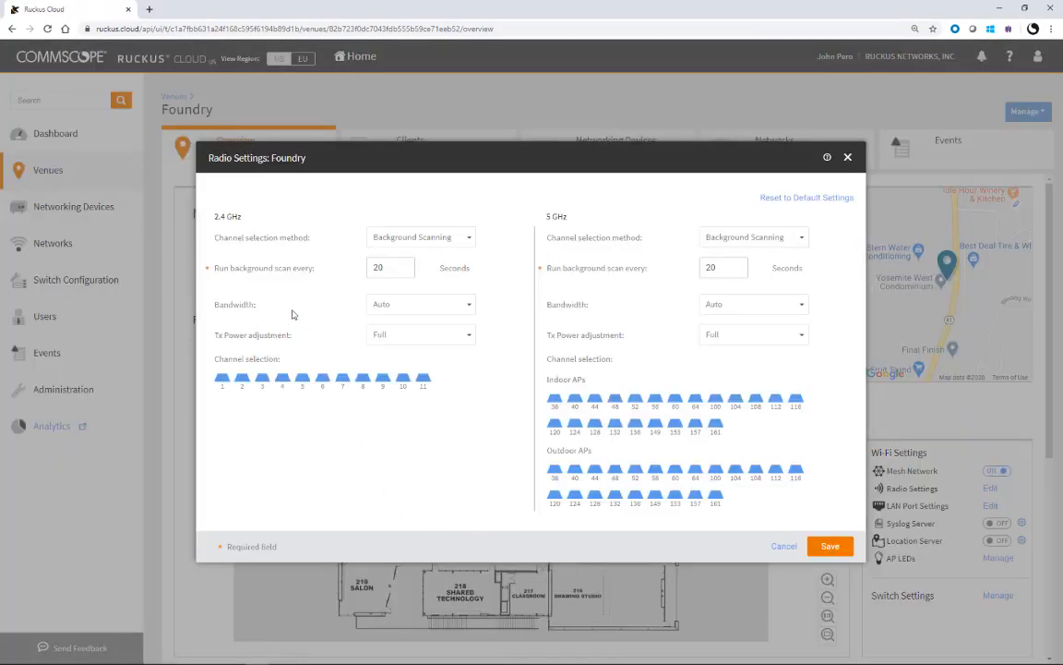
left_click(470, 241)
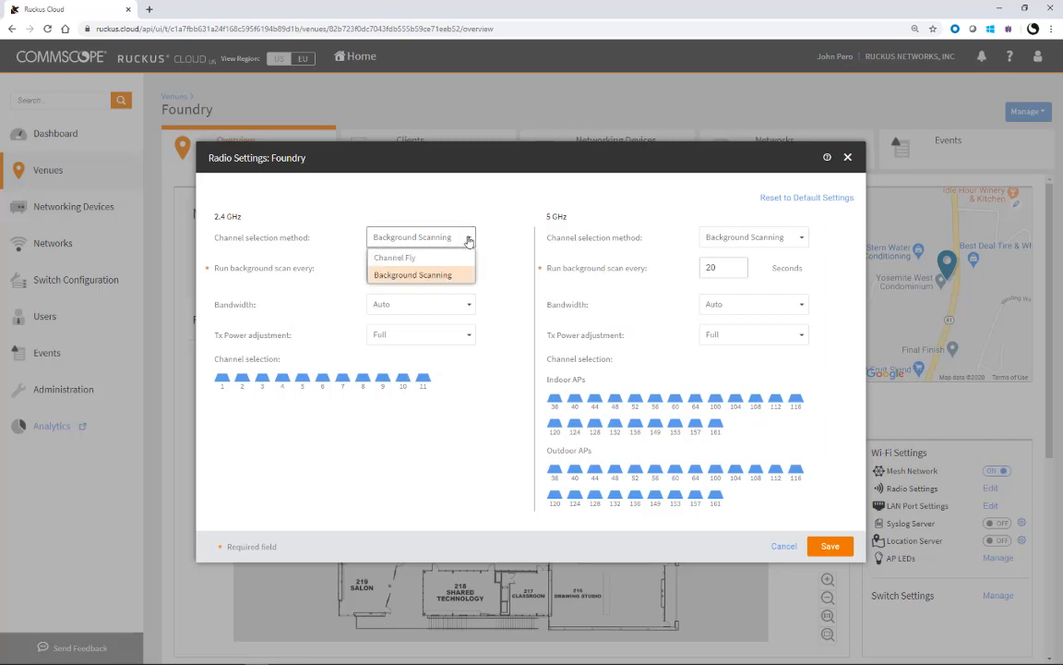
left_click(499, 263)
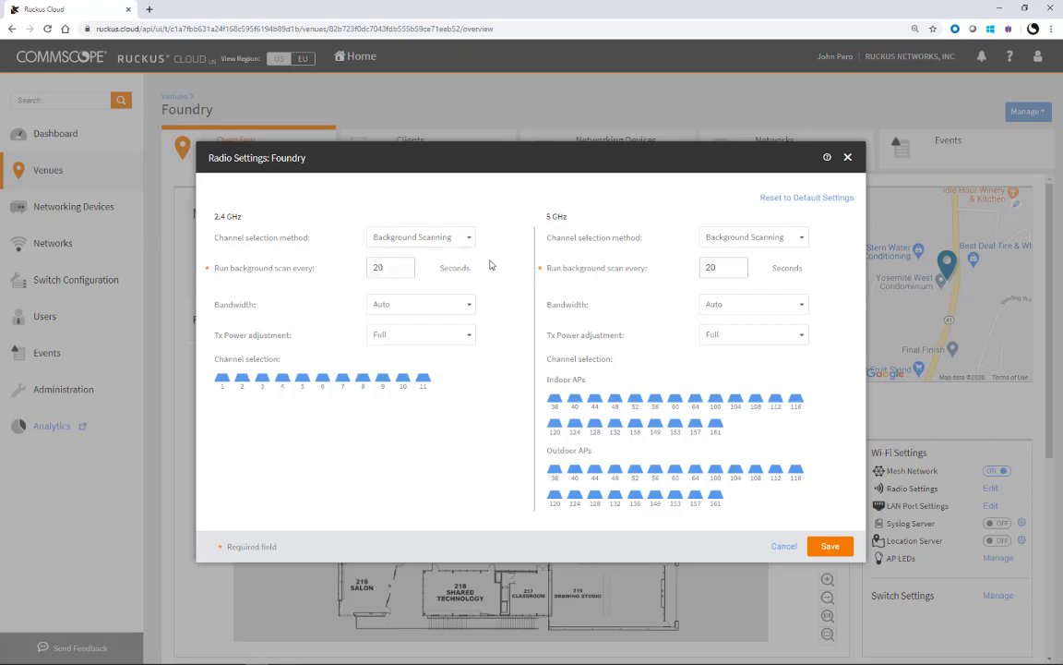
left_click(469, 307)
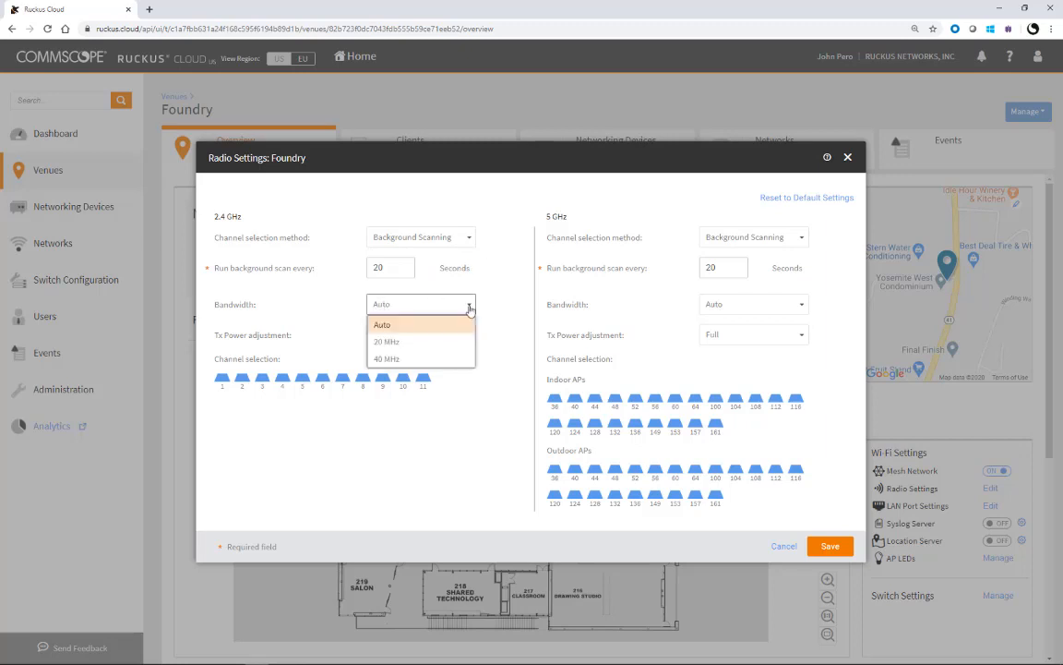
left_click(469, 308)
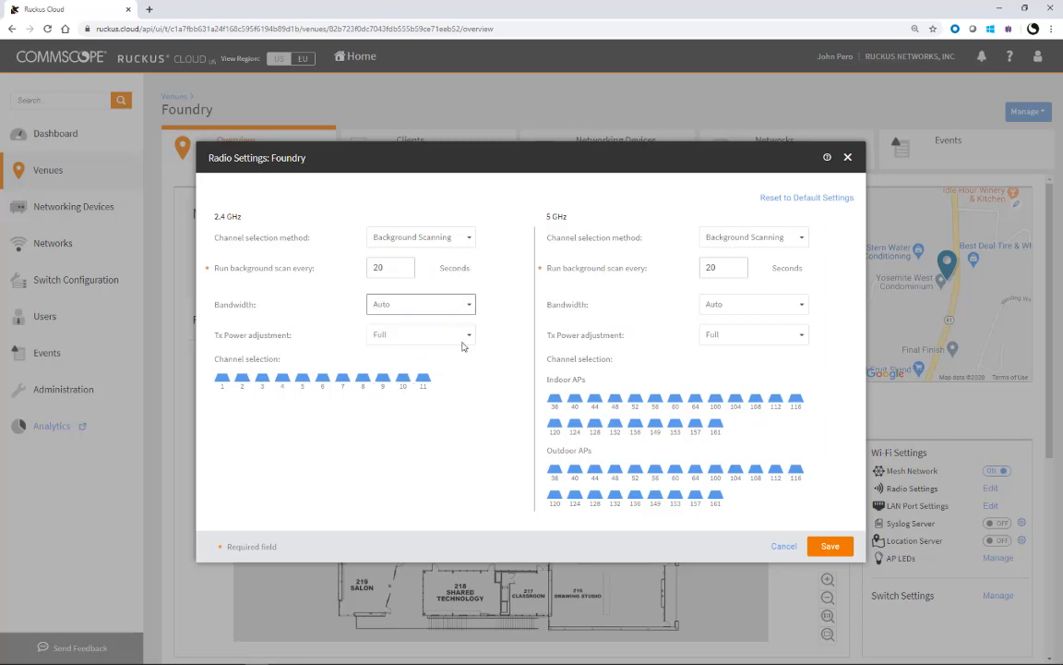
left_click(470, 337)
left_click(397, 358)
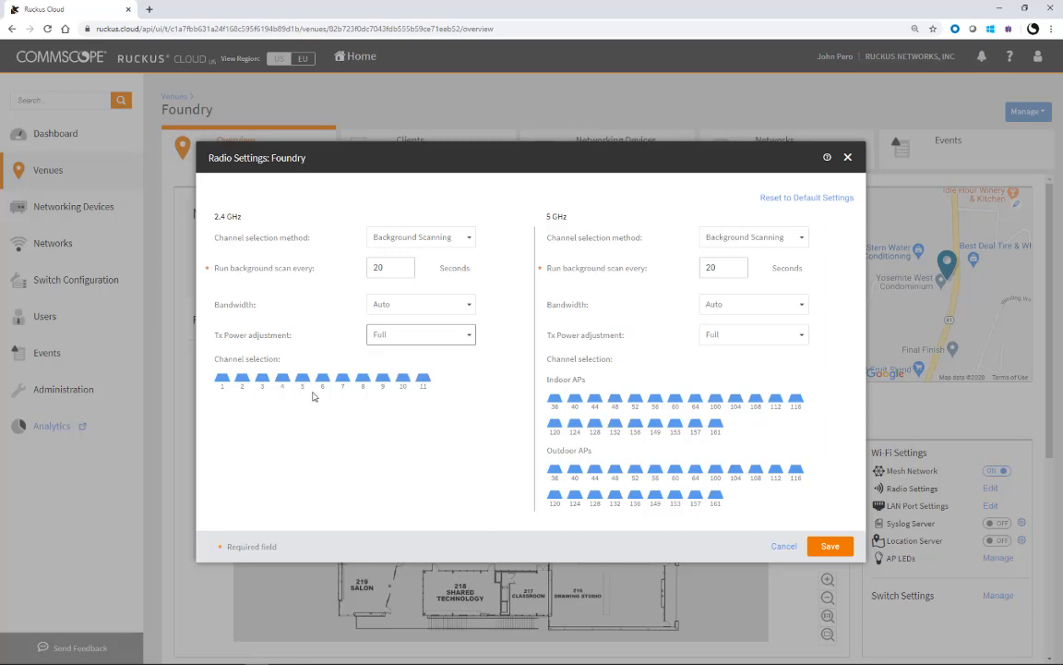
left_click(302, 379)
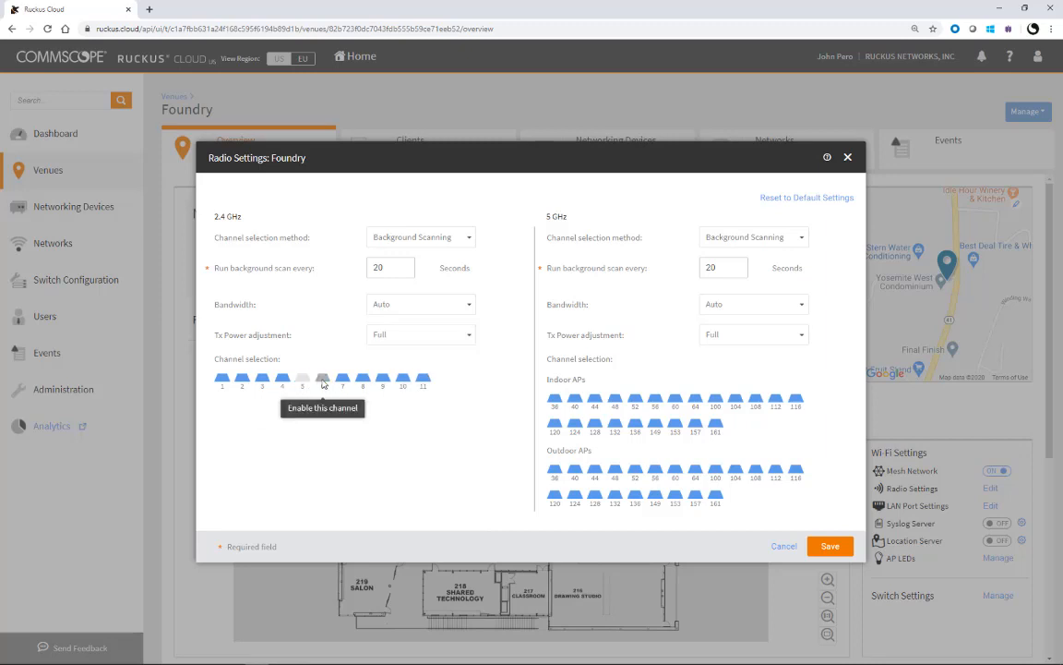
left_click(302, 379)
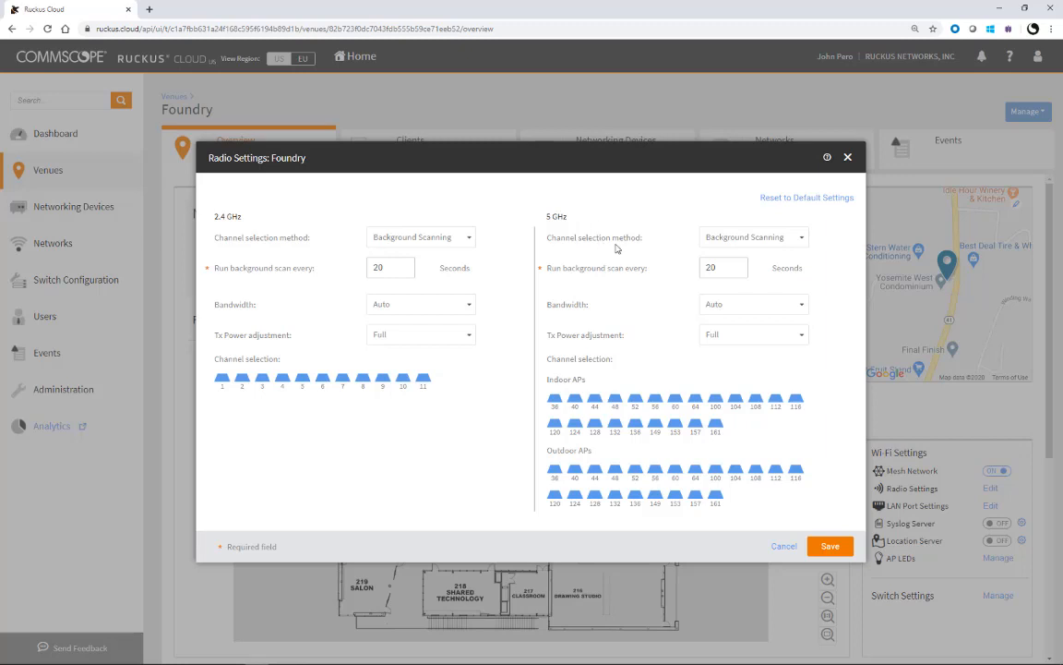
Step: Examine the 5 GHz bandwidth options and close the Foundry radio settings without saving
left_click(795, 309)
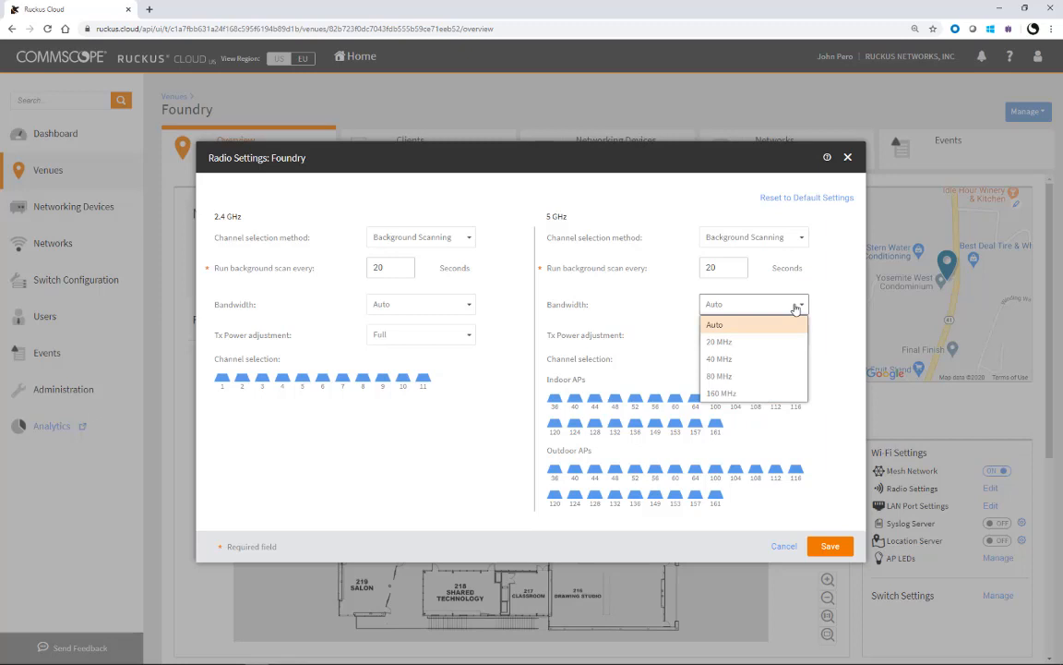
left_click(826, 311)
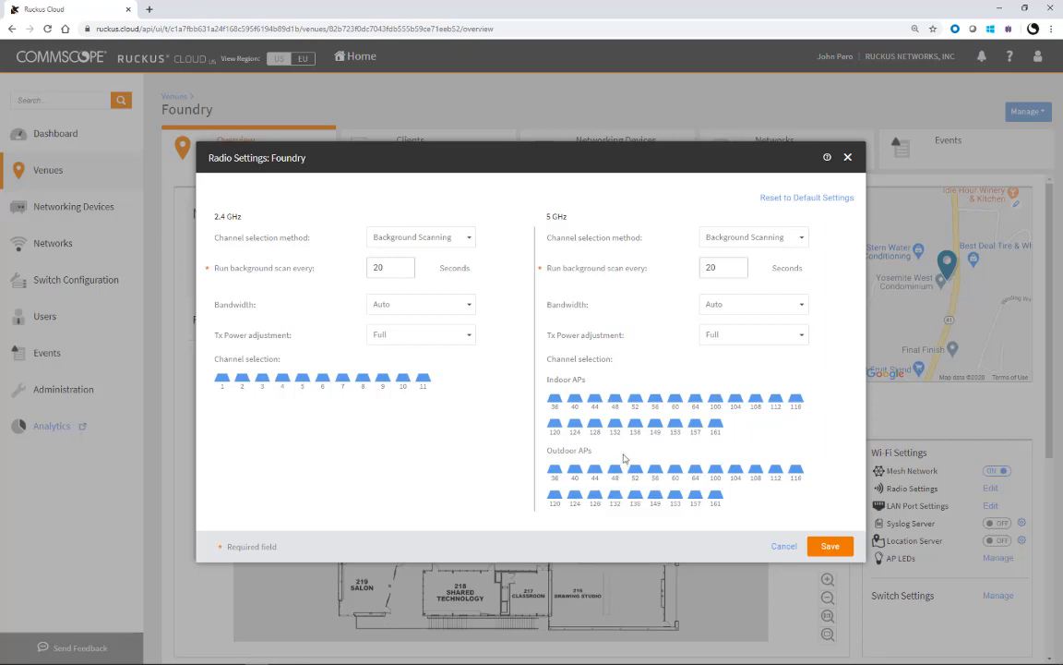
left_click(783, 549)
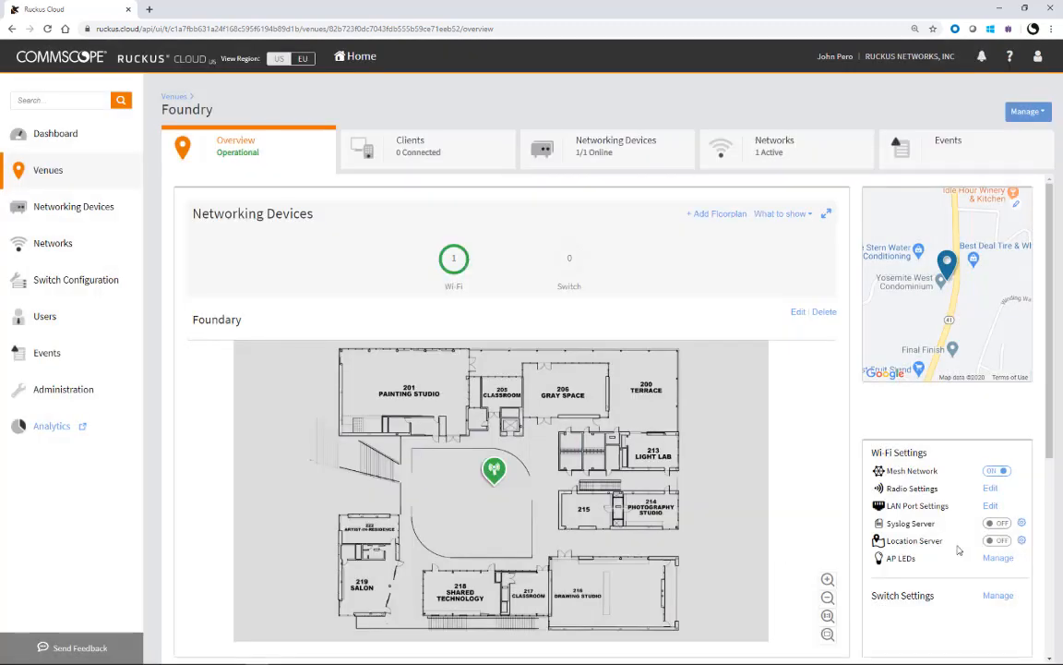
Step: Open the Foundry venue's AP LAN port settings and select the H510 model
left_click(991, 506)
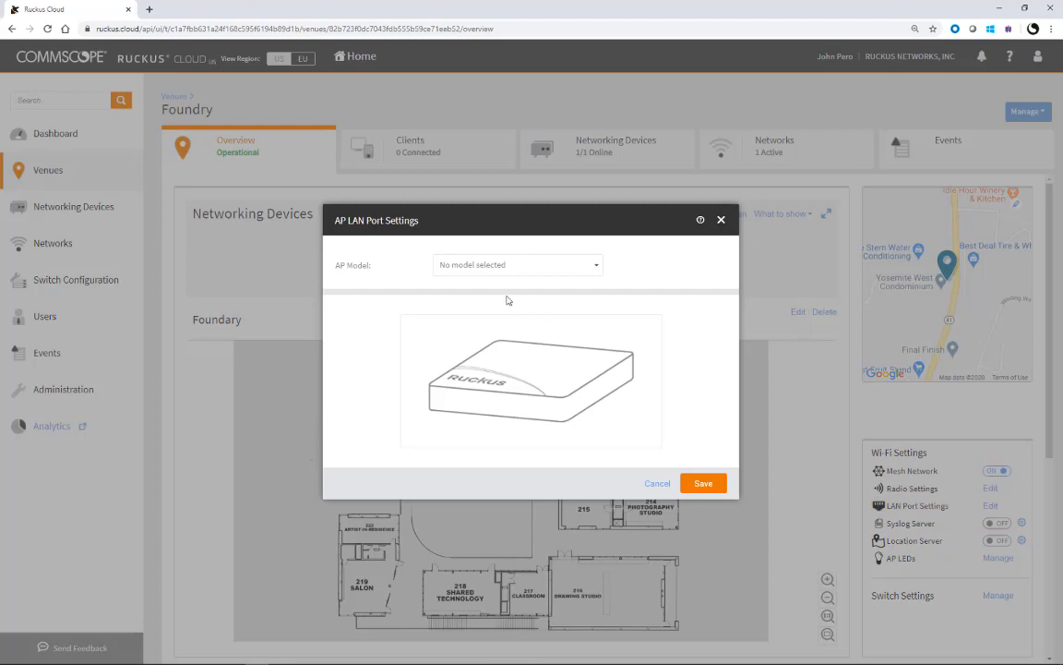
left_click(489, 266)
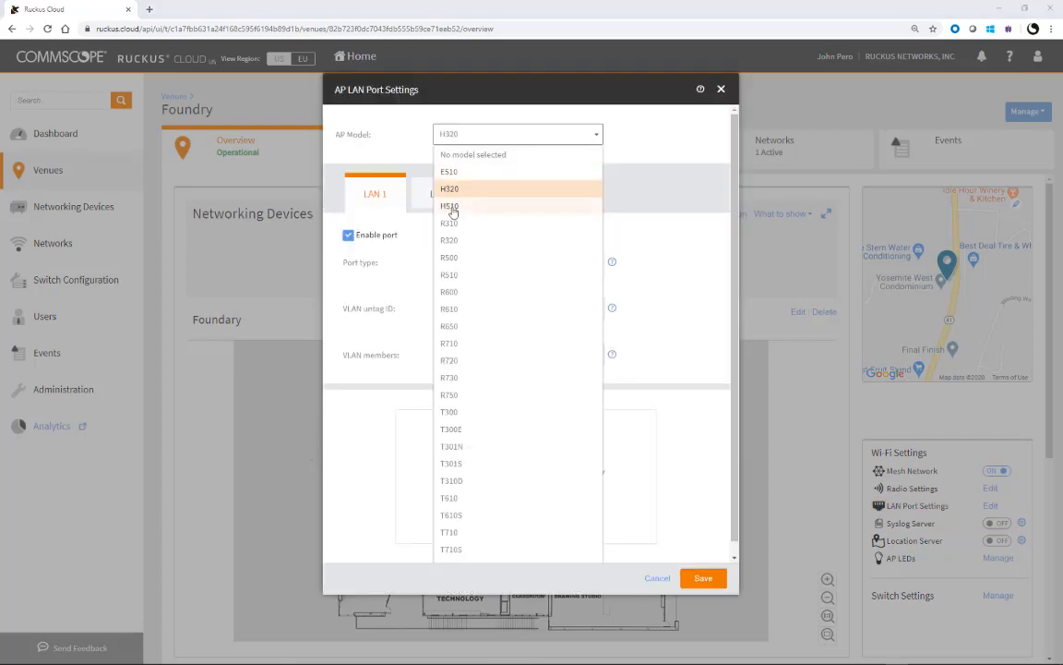
left_click(452, 207)
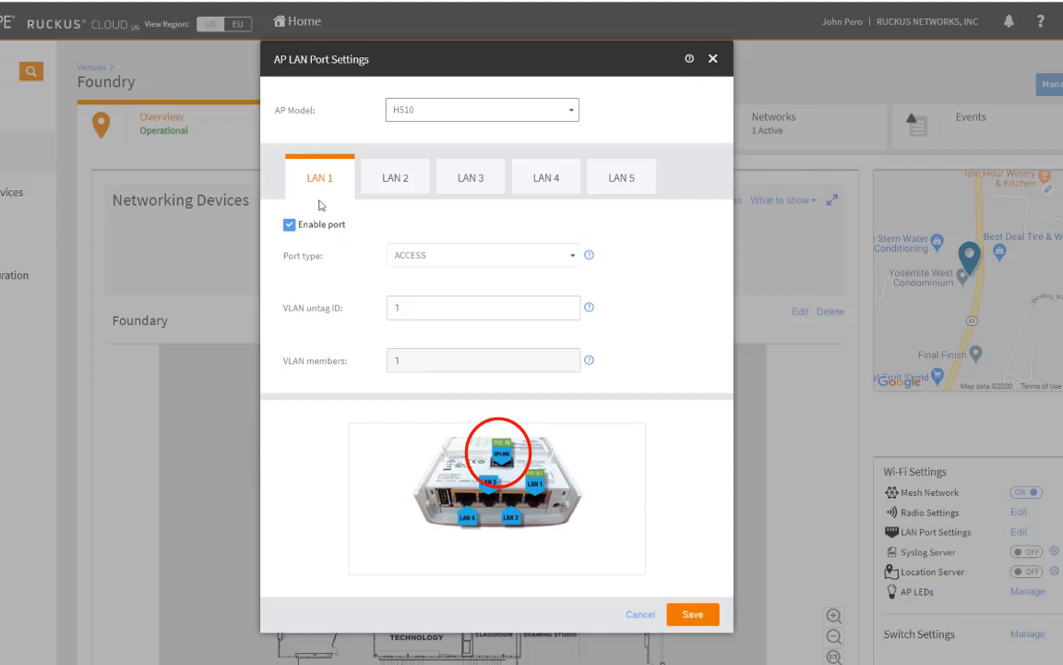
Step: Examine LAN 1's port type options, try GENERAL to check the VLAN members field, and return the port type to ACCESS
left_click(573, 262)
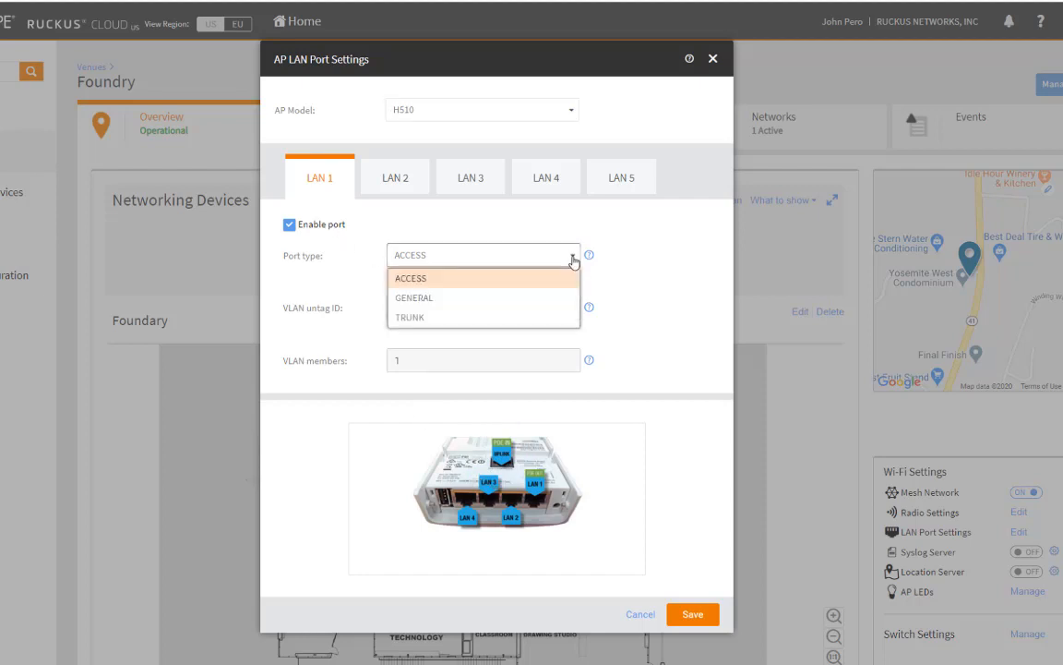
left_click(650, 256)
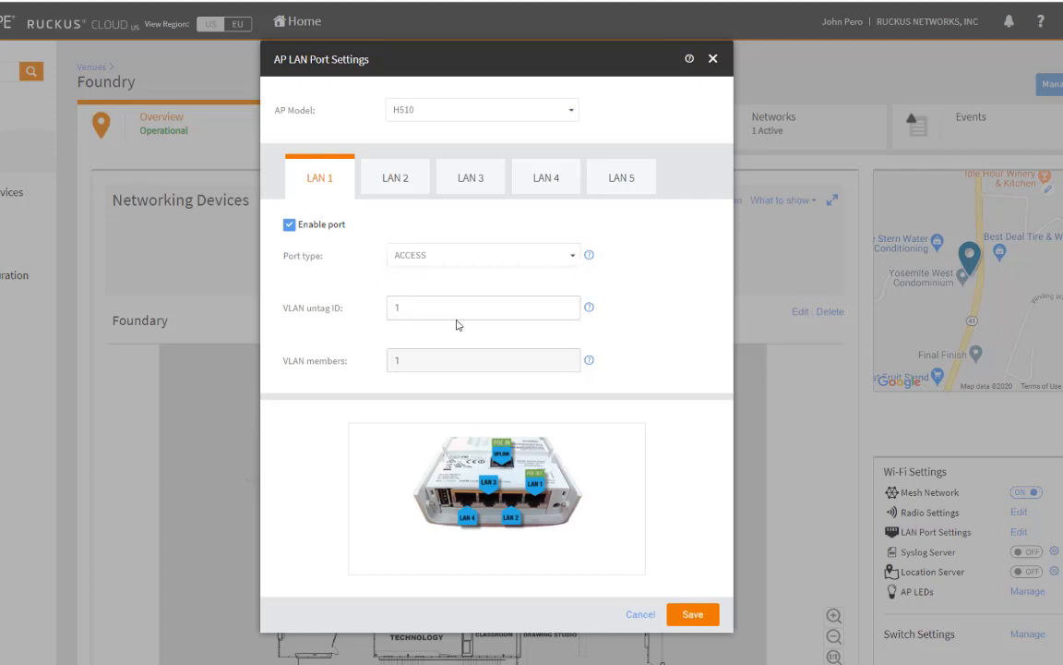
left_click(572, 262)
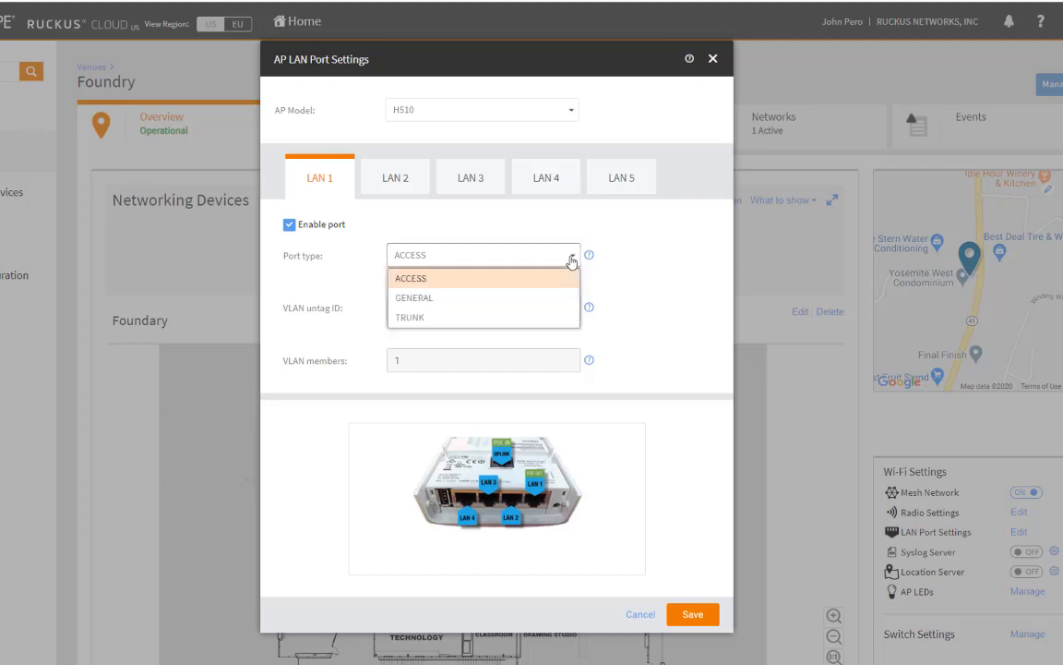
left_click(541, 297)
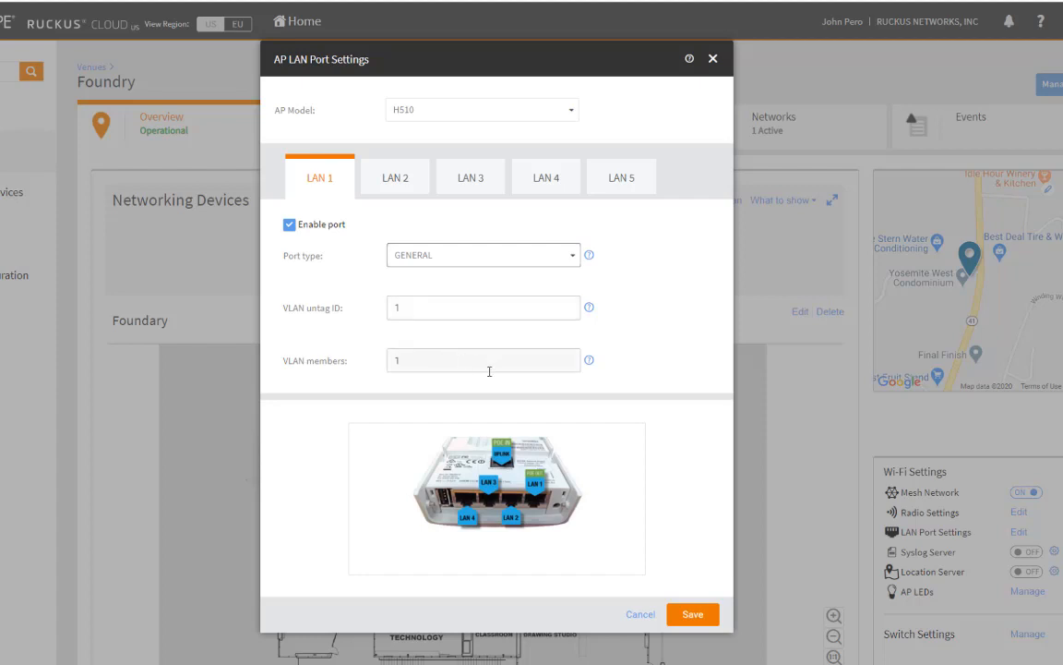
left_click(428, 363)
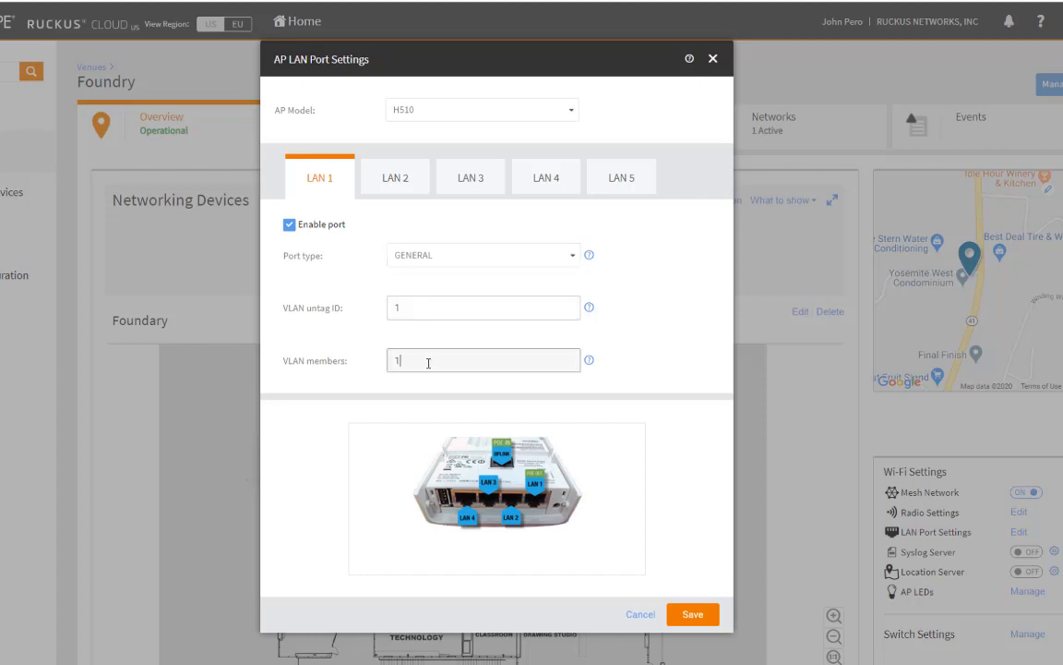
left_click(517, 257)
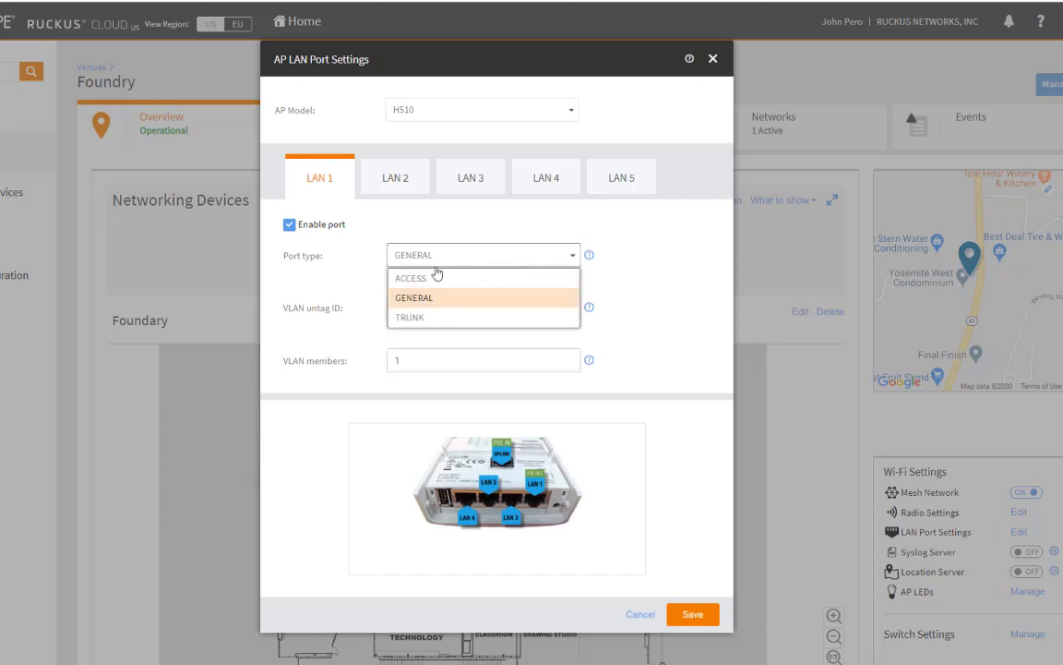
left_click(429, 278)
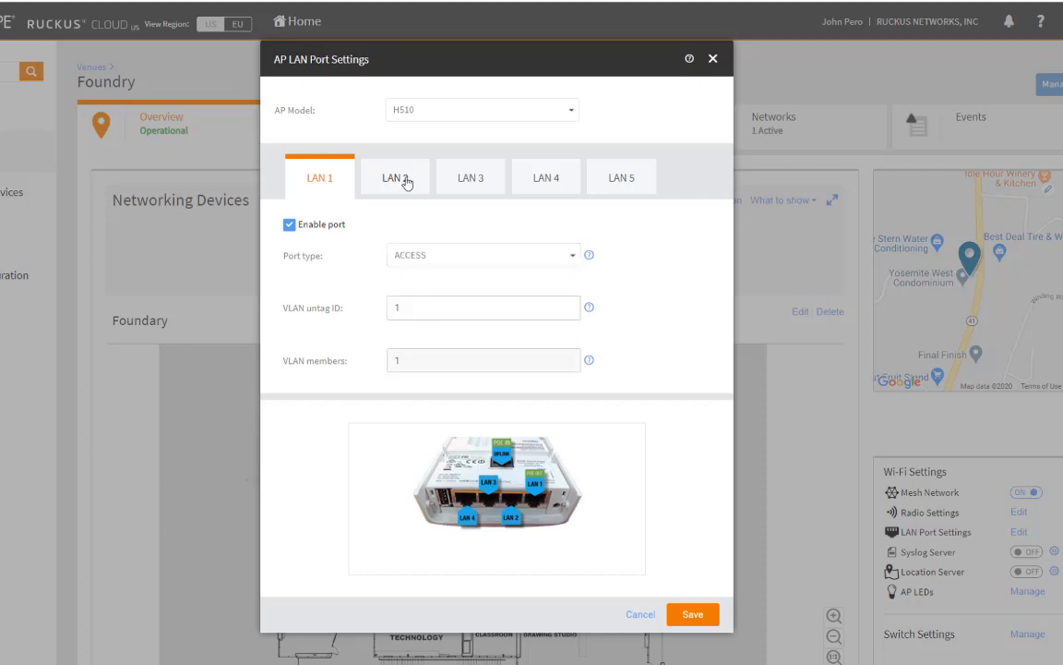
Step: Review the H510's port settings for LAN 2 through LAN 5 and close the LAN port settings without saving
left_click(406, 181)
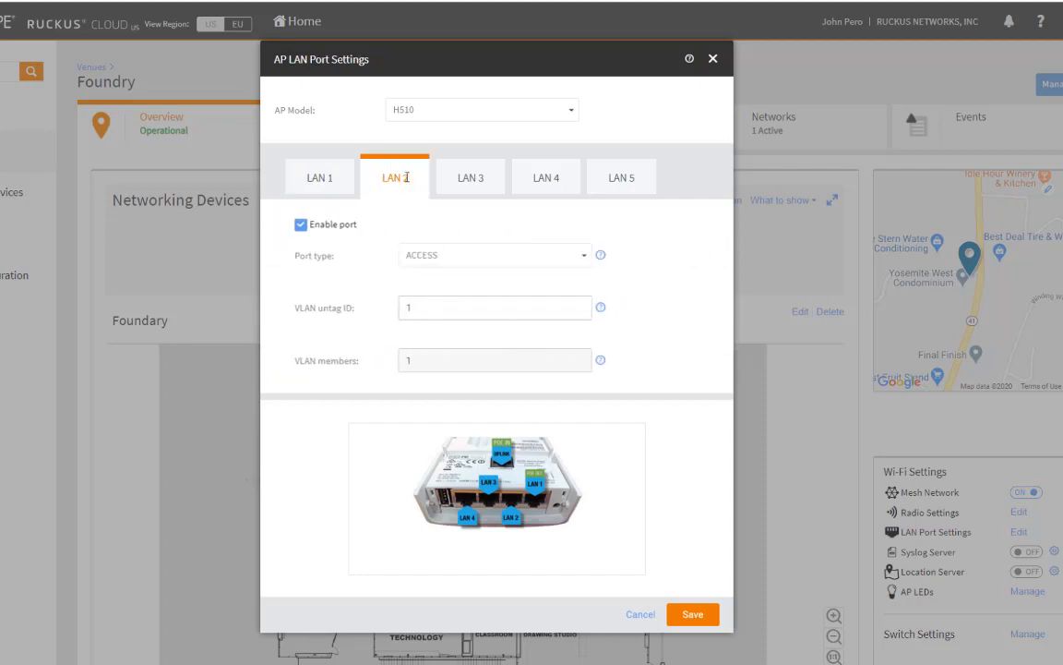
left_click(475, 184)
left_click(540, 185)
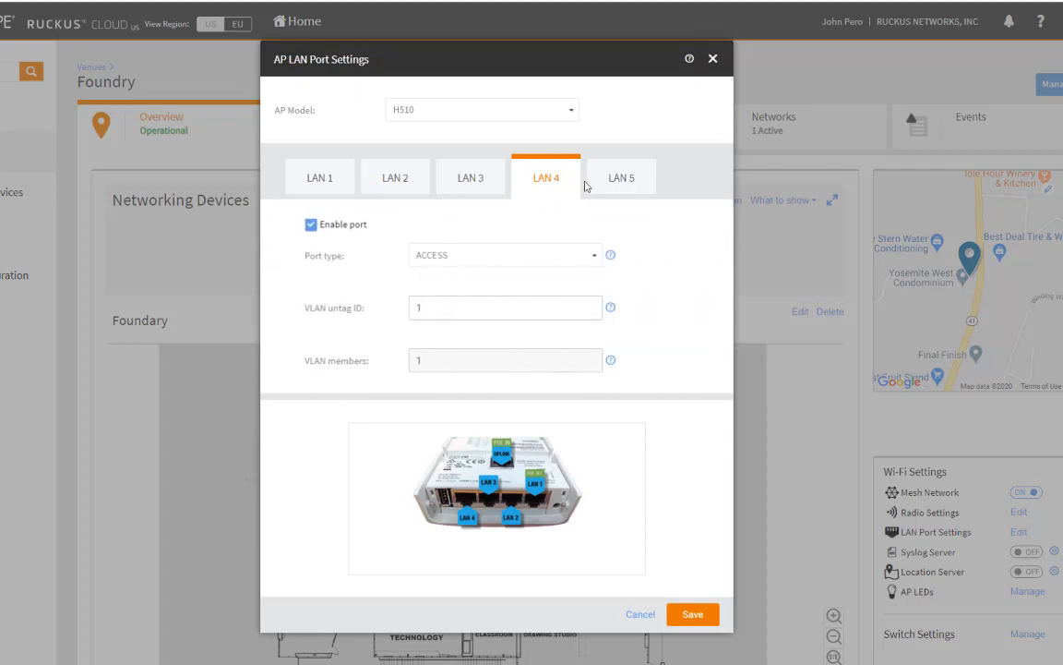
left_click(617, 178)
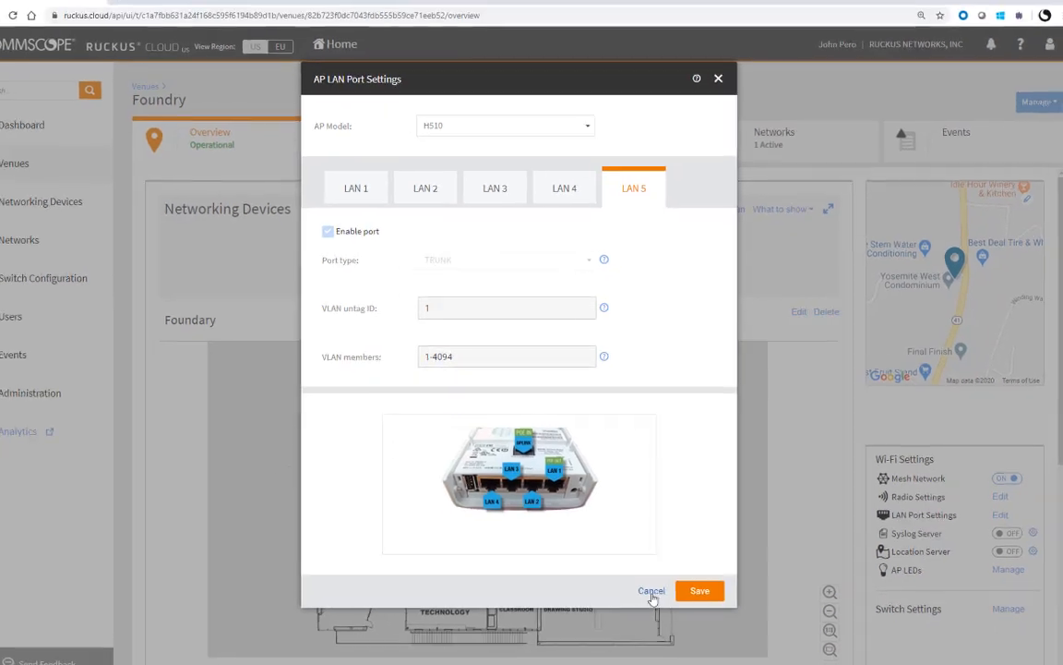
left_click(650, 577)
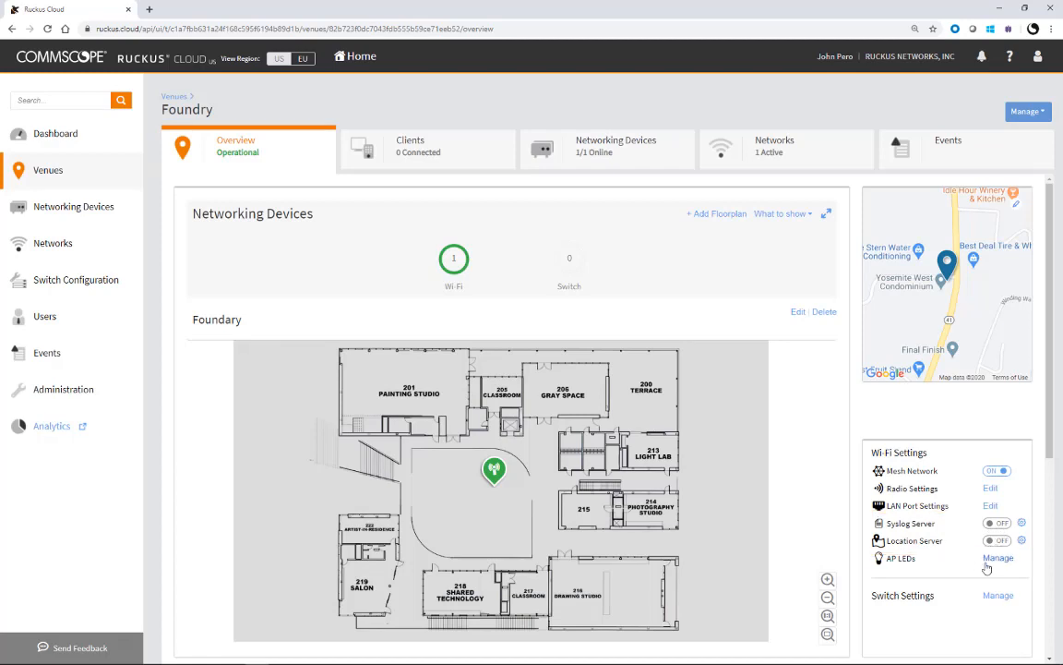
Step: Check the H510's LED status in the Foundry venue's AP LED settings and close them without saving
left_click(998, 558)
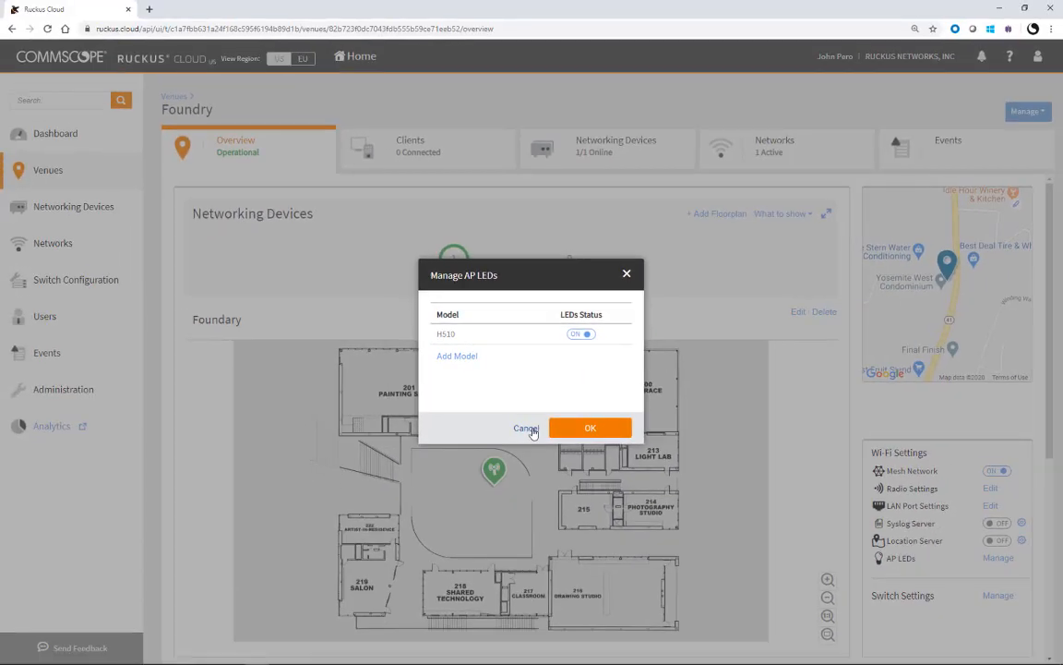
left_click(526, 428)
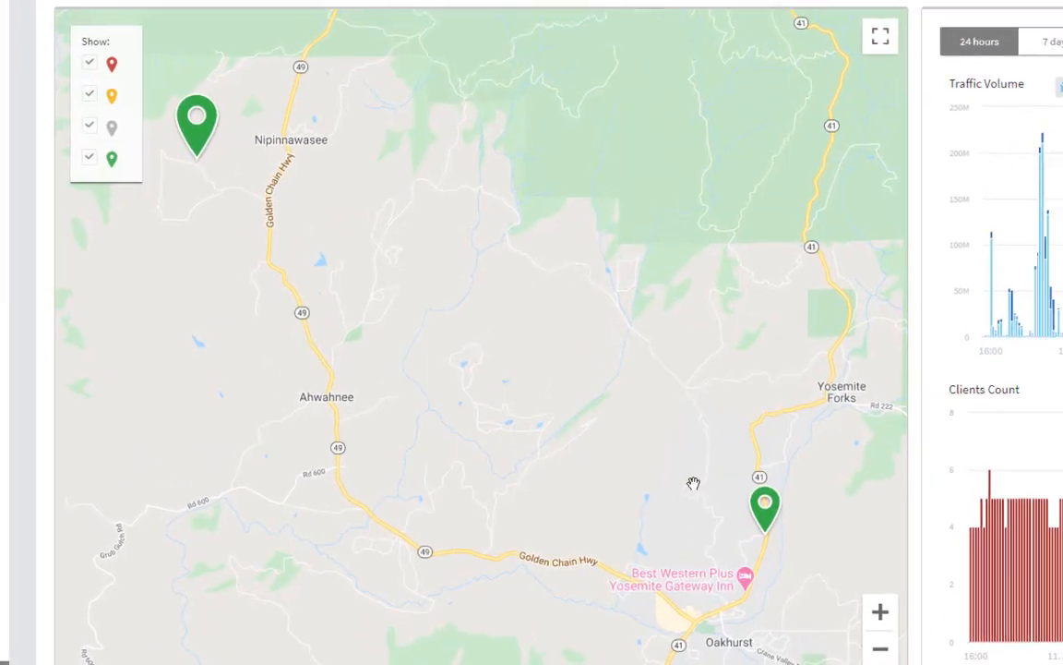
Step: View the Foundry venue's device summary on the dashboard map and open the list of all Wi-Fi access points
mouse_move(758, 522)
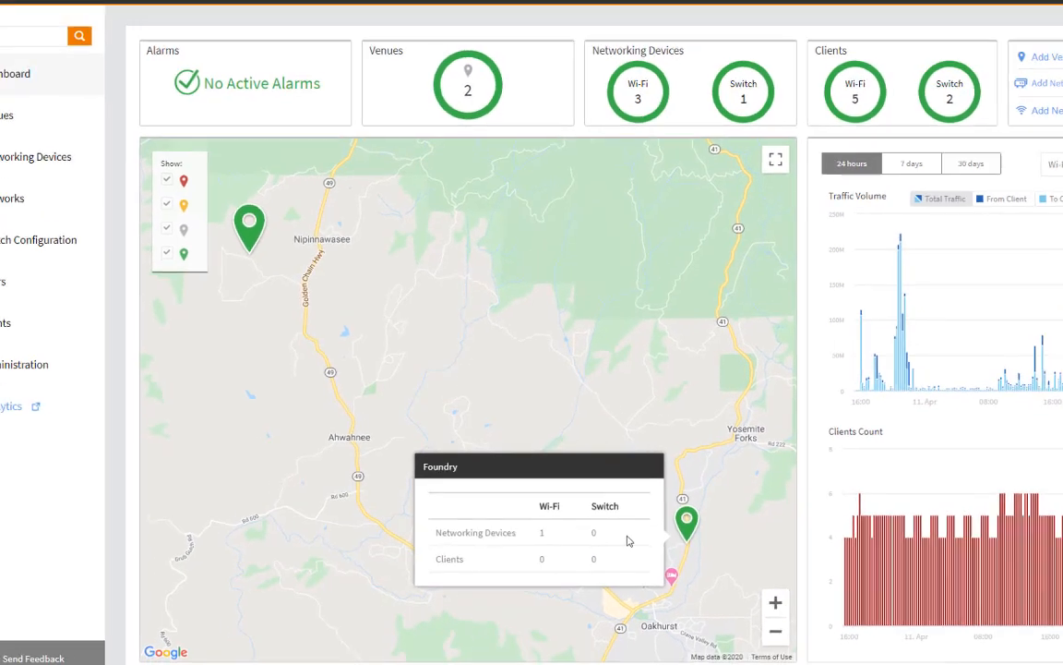
mouse_move(632, 127)
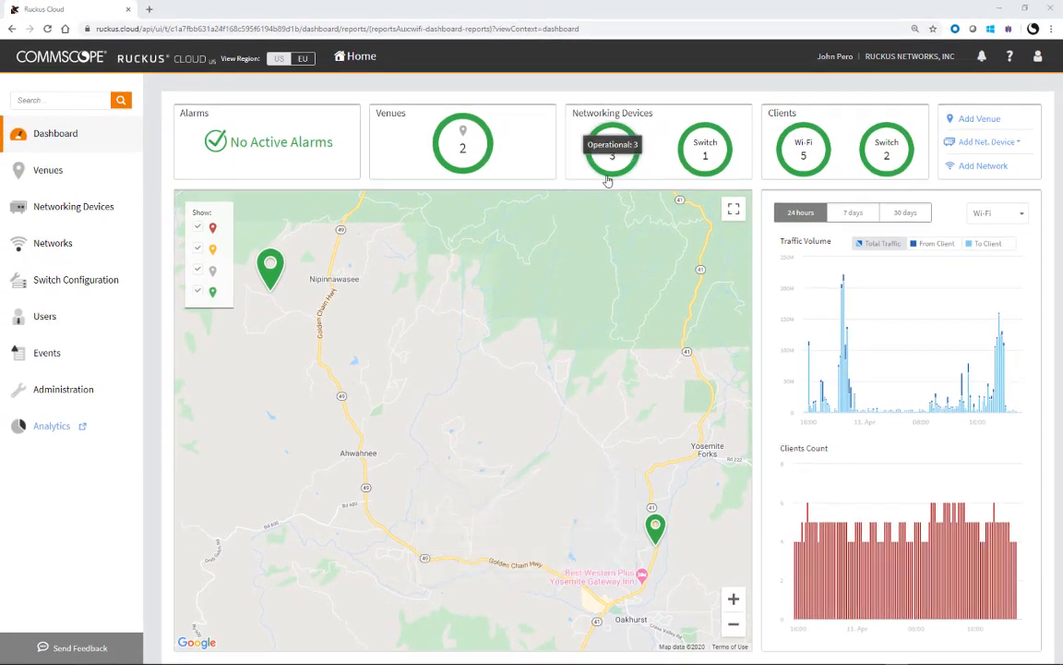
left_click(609, 176)
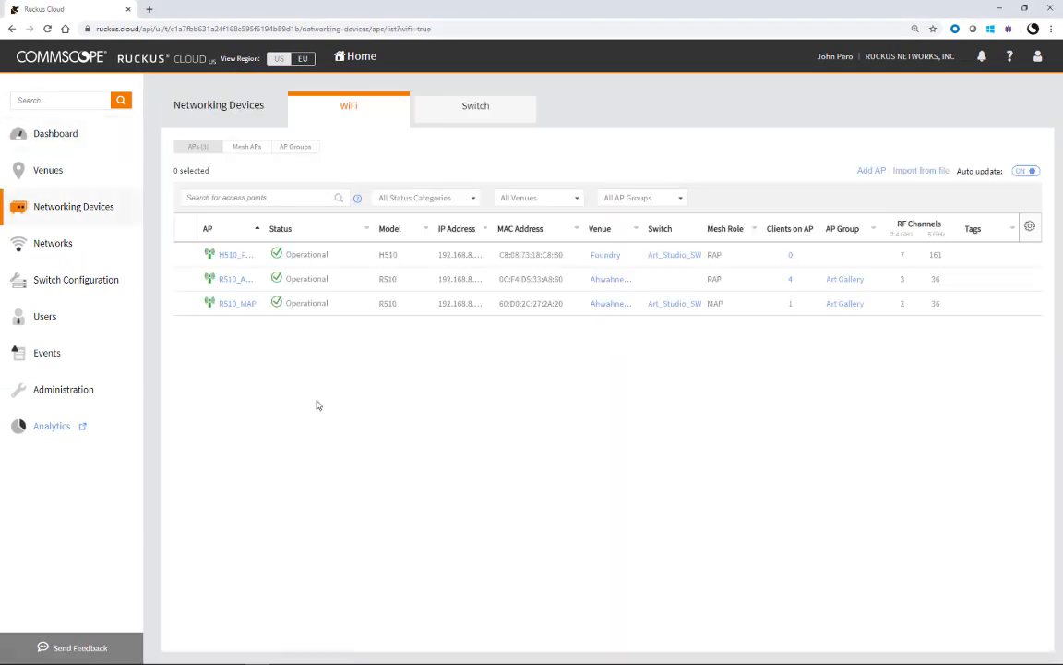